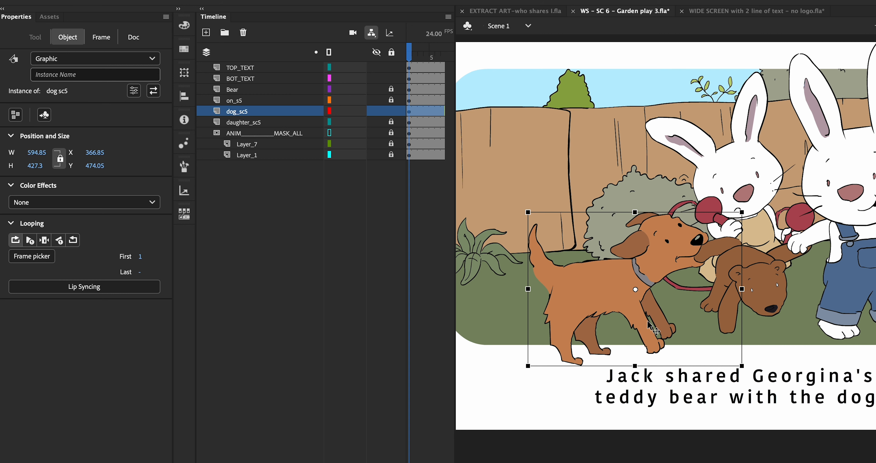
Enter editing mode for the dog sc5 symbol on the garden stage.
scroll(645, 319, "down", 2)
scroll(644, 319, "up", 2)
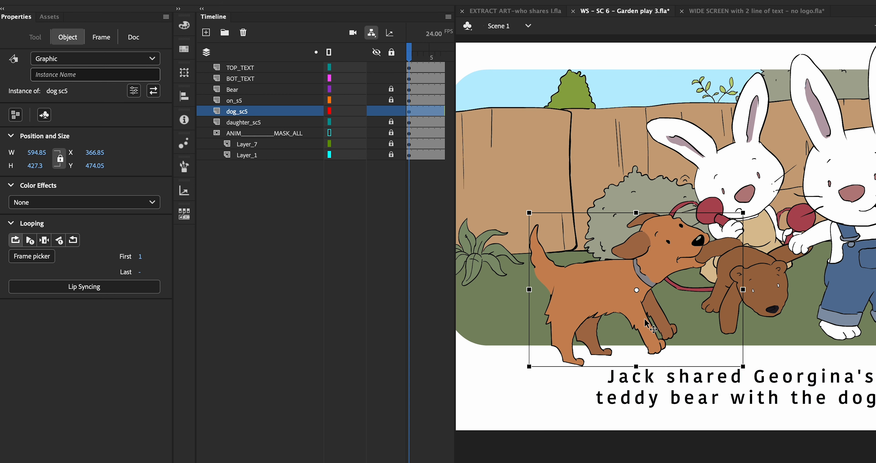
double_click(609, 300)
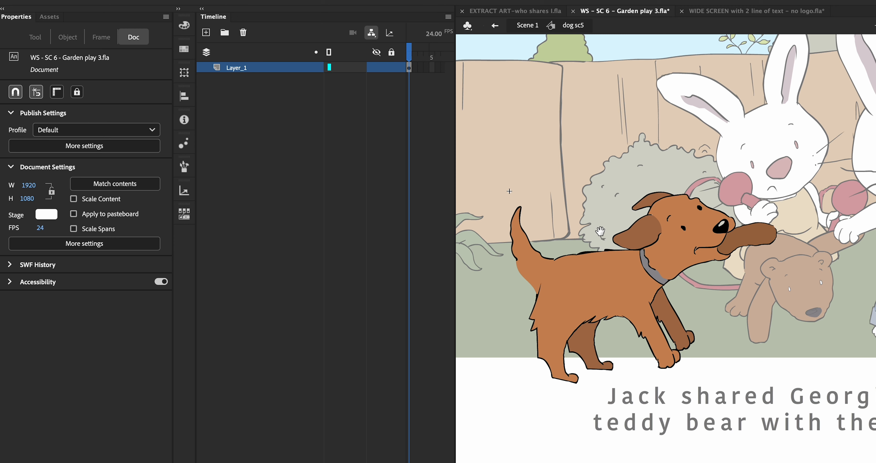
Inspect the dog's separate body and head-and-collar drawings while panning around the dog.
left_click_drag(600, 232, 615, 265)
left_click(623, 291)
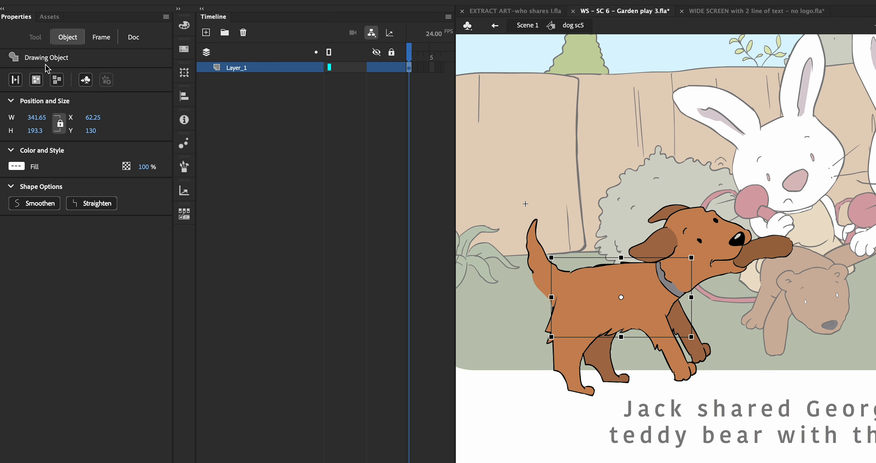
left_click(592, 235)
left_click_drag(592, 244, 570, 232)
left_click(653, 276)
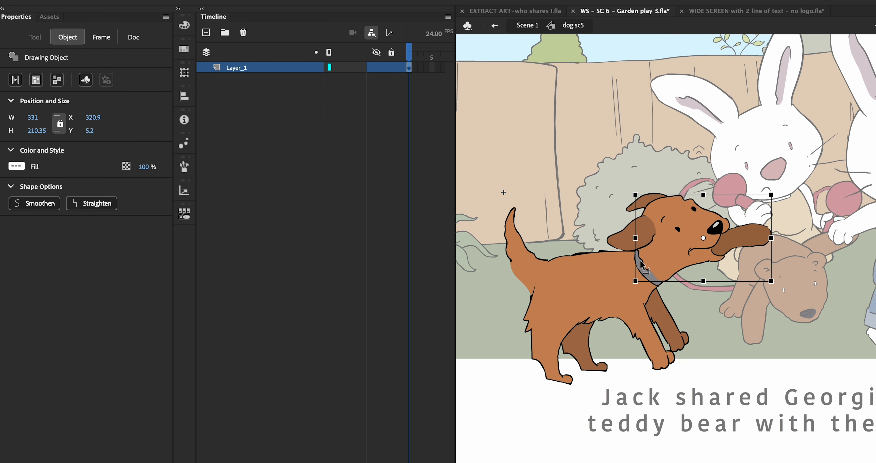
left_click_drag(618, 299, 612, 289)
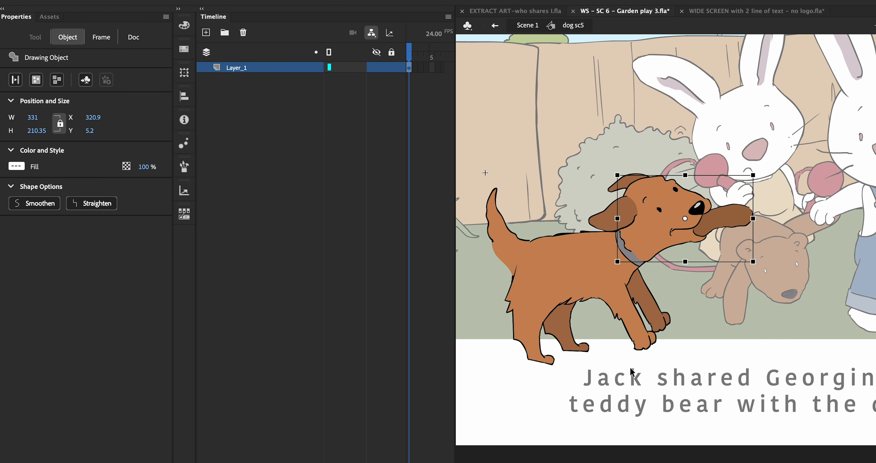
left_click_drag(584, 226, 600, 251)
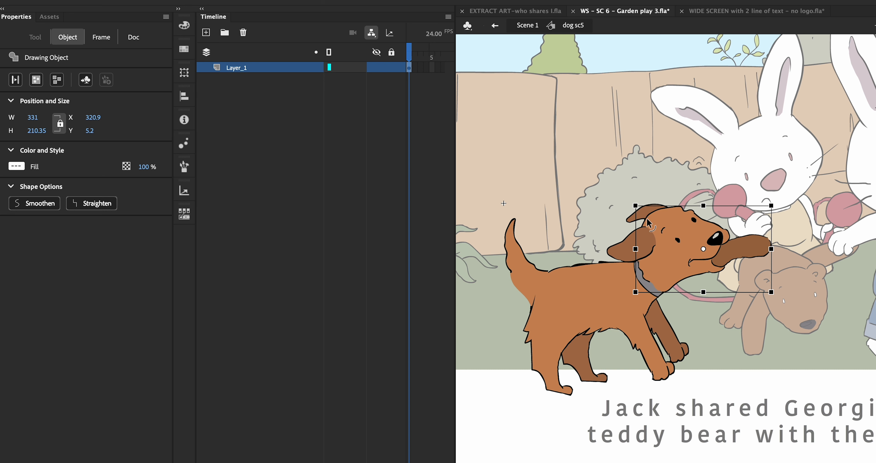
left_click_drag(690, 206, 661, 204)
scroll(661, 203, "up", 2)
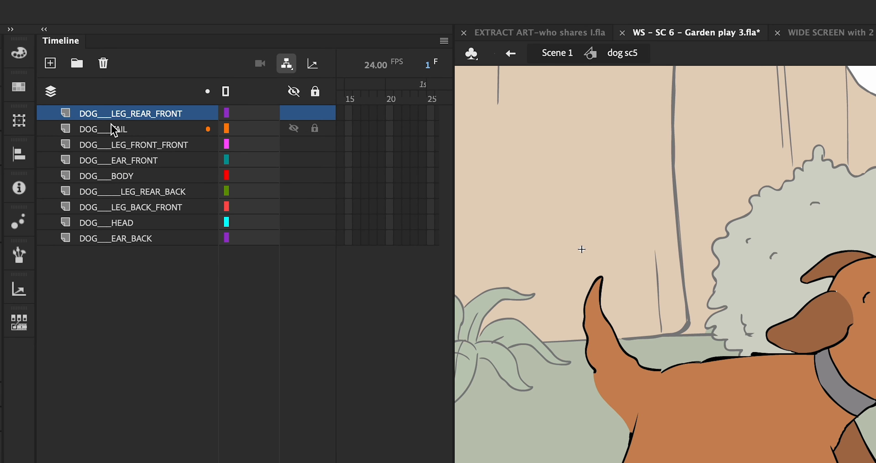
key("super+a")
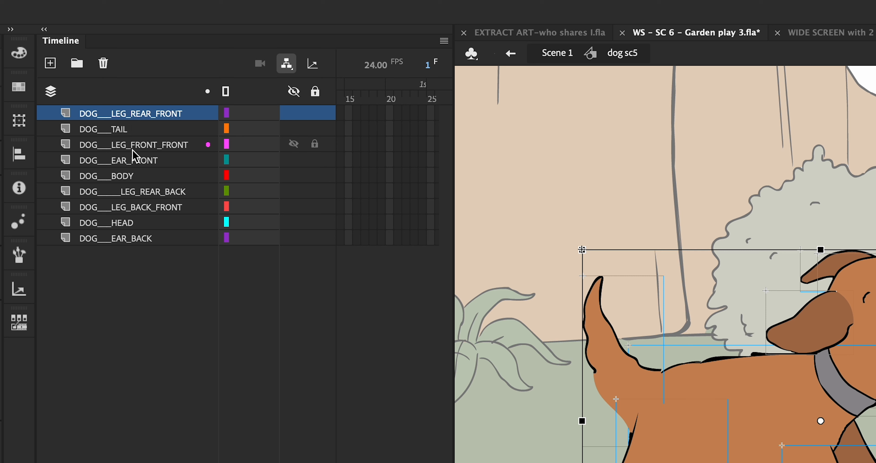
left_click(166, 285)
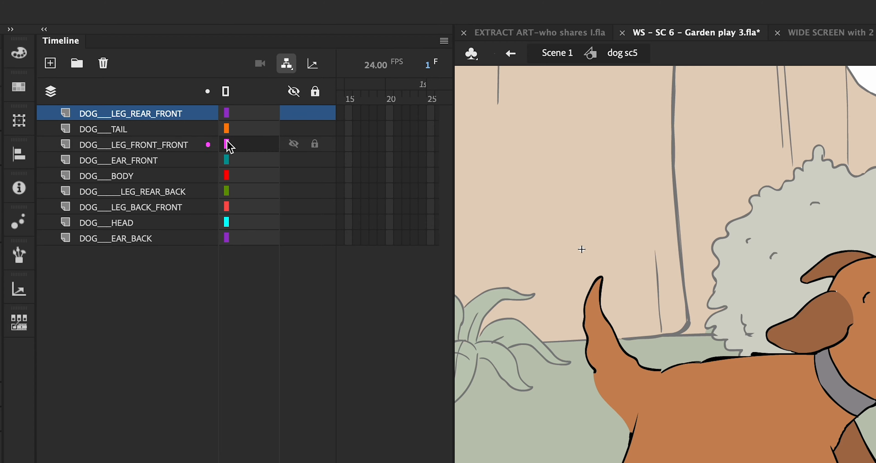
left_click(724, 442)
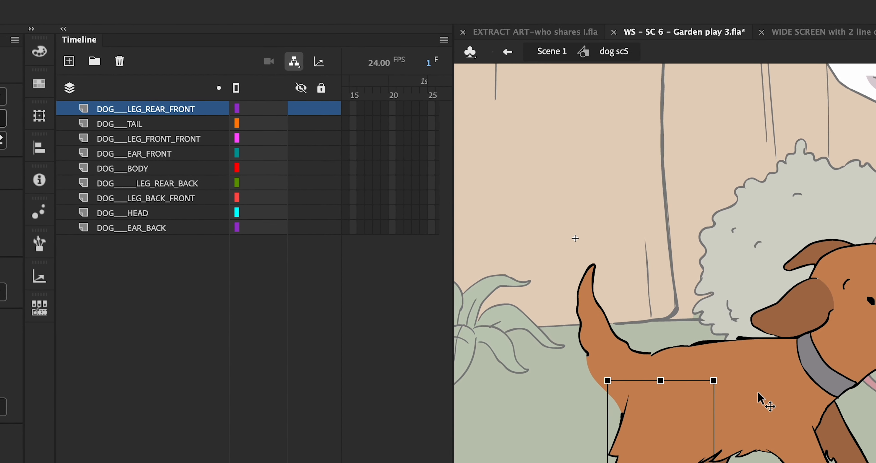
left_click(770, 409)
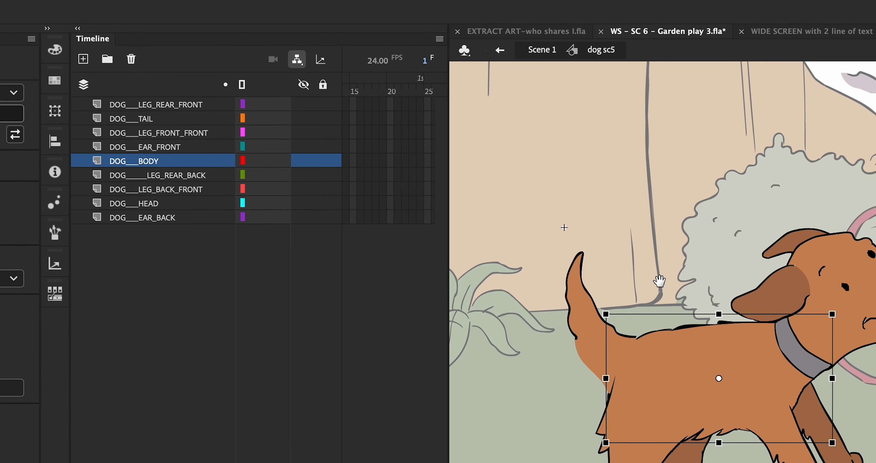
left_click_drag(659, 281, 608, 268)
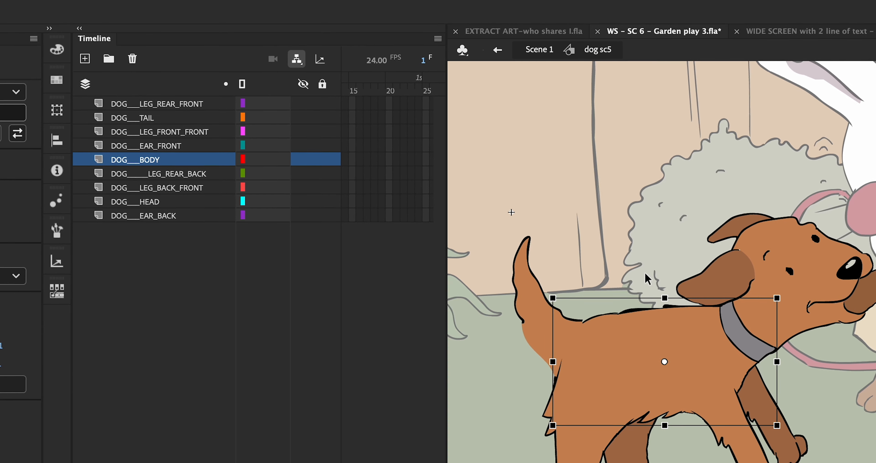
left_click(645, 263)
left_click(665, 336)
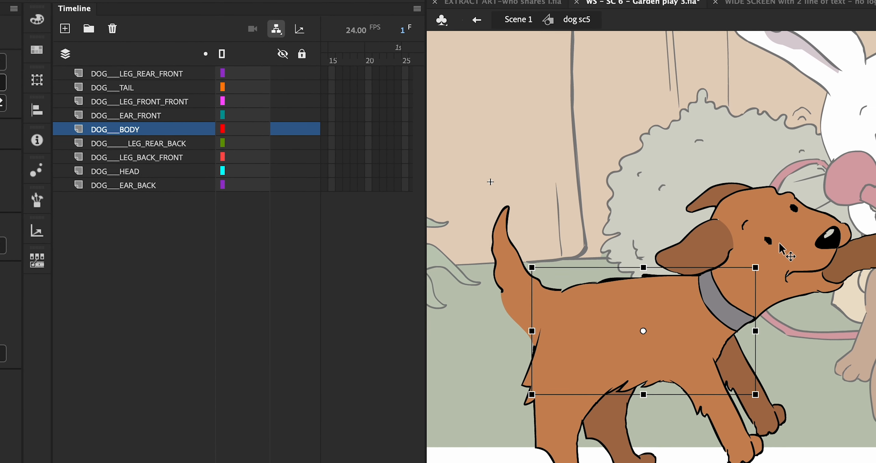
left_click(758, 258)
left_click(653, 286)
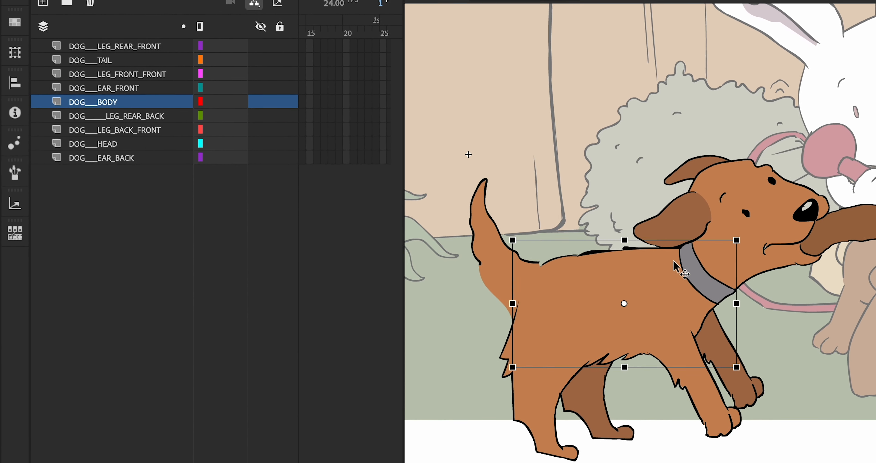
left_click(623, 186)
left_click(769, 233)
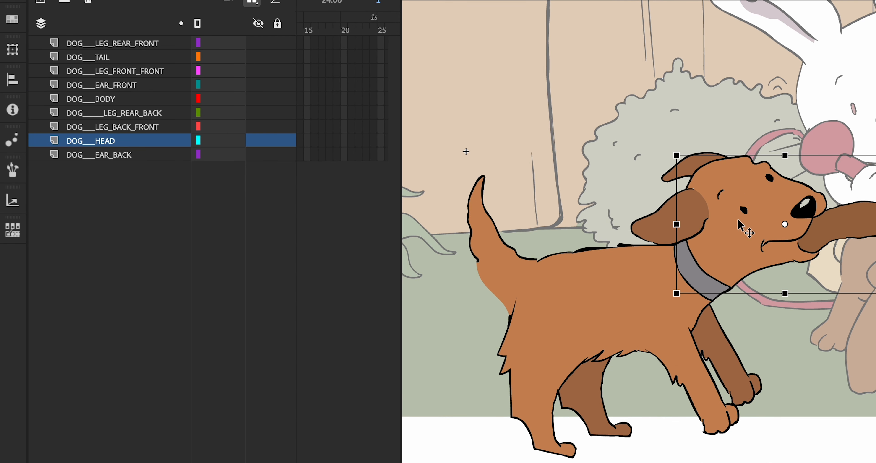
left_click(661, 221)
left_click(677, 161)
left_click(739, 232)
left_click(612, 254)
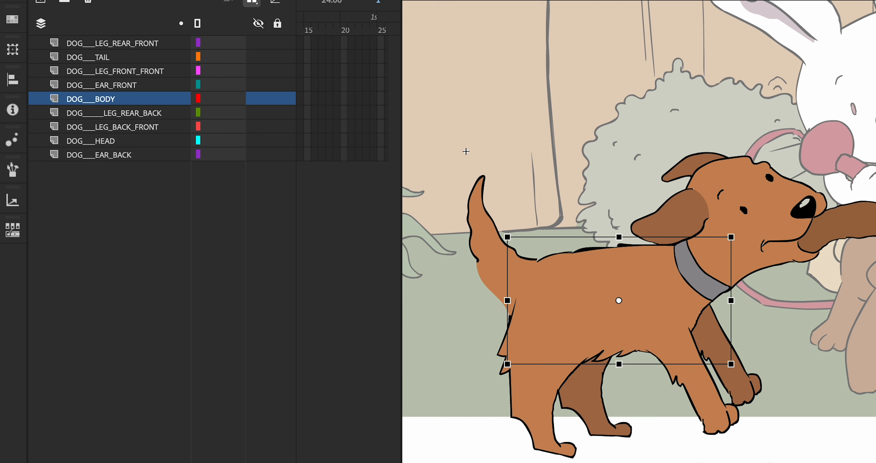
mouse_move(474, 114)
left_mouse_down()
mouse_move(649, 0)
mouse_move(472, 100)
left_mouse_up()
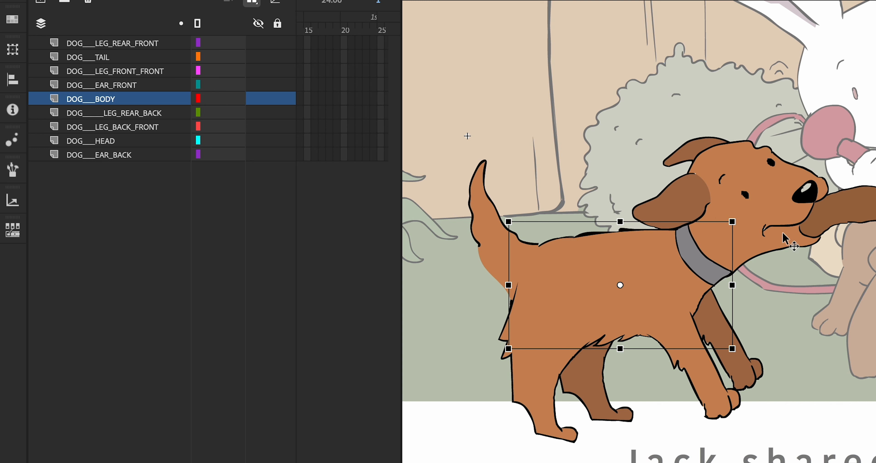
left_click(786, 195)
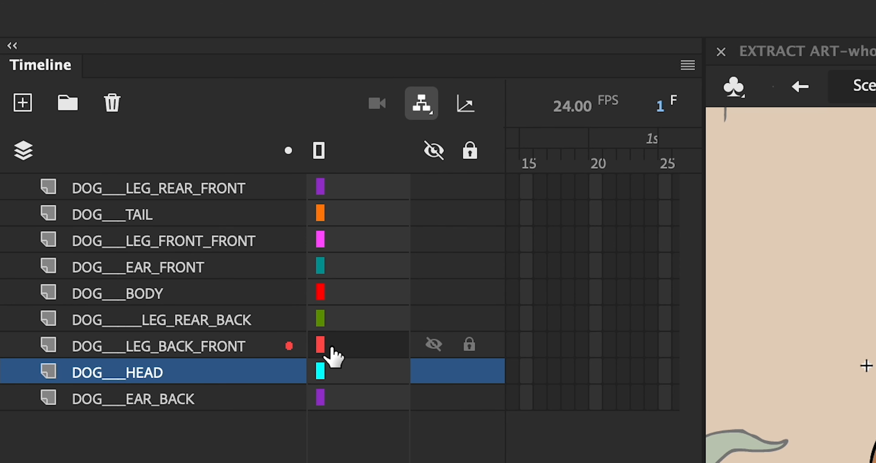
Parent DOG_LEG_FRONT_FRONT to the DOG_BODY layer.
left_click(308, 297)
left_click(358, 294)
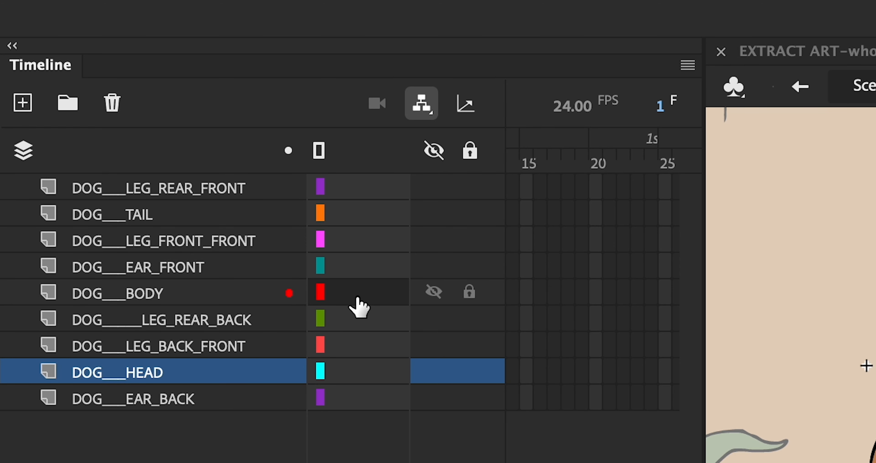
left_click(364, 251)
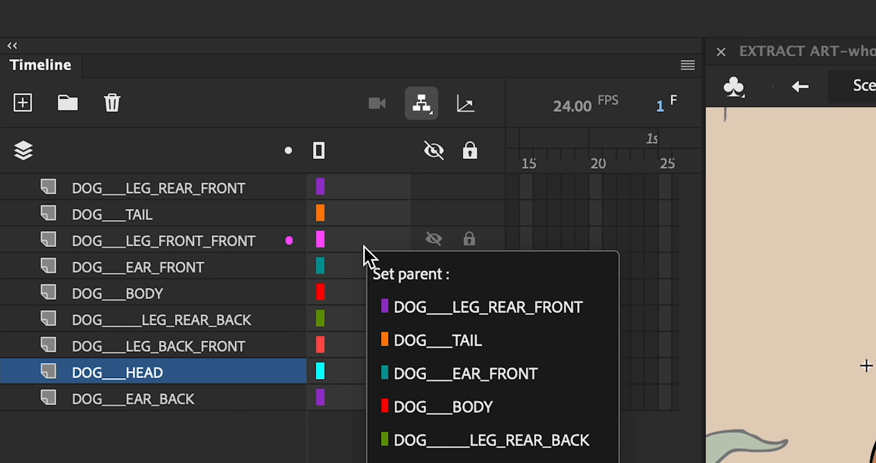
left_click(362, 250)
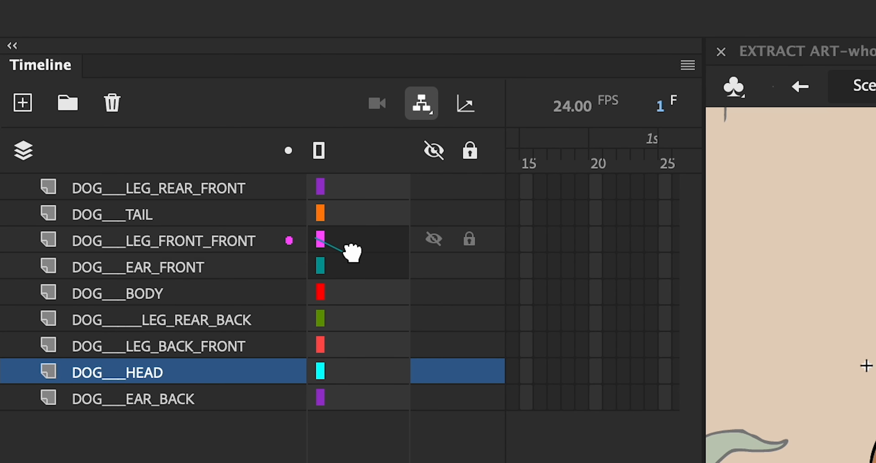
left_click_drag(325, 242, 345, 299)
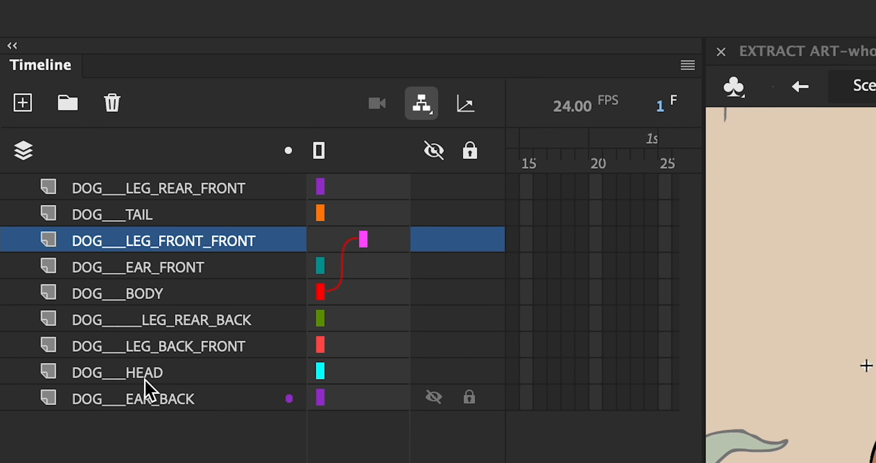
Parent the back front, rear front and rear back leg layers to DOG_BODY.
left_click(238, 348)
left_click_drag(323, 353, 326, 291)
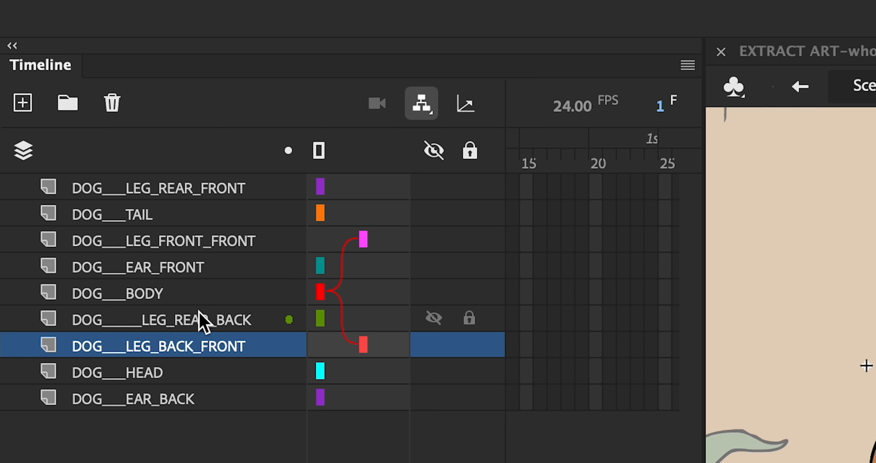
left_click(212, 241)
left_click(206, 191)
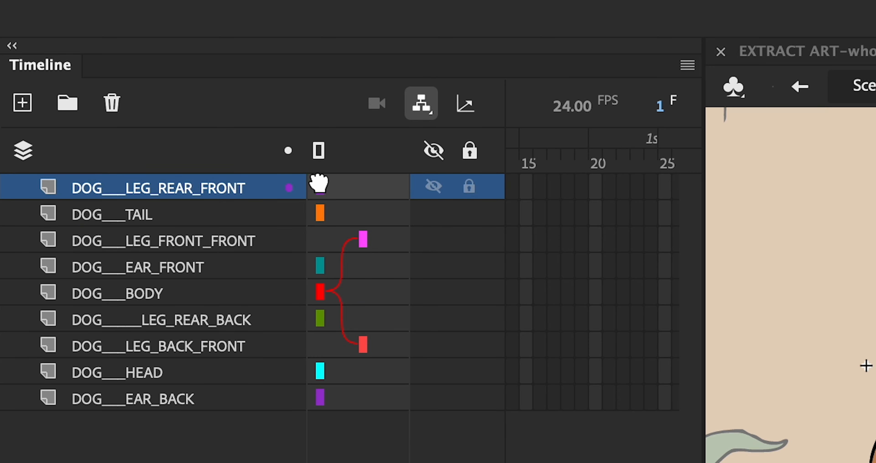
left_click_drag(322, 189, 326, 299)
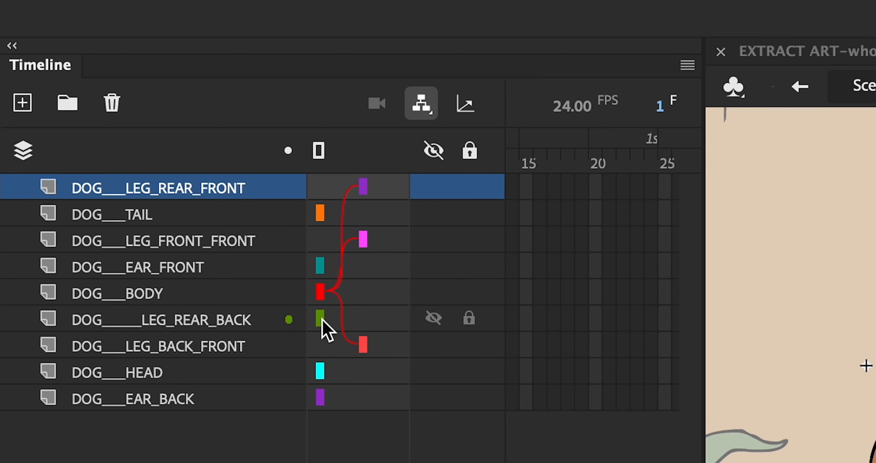
left_click_drag(326, 326, 326, 295)
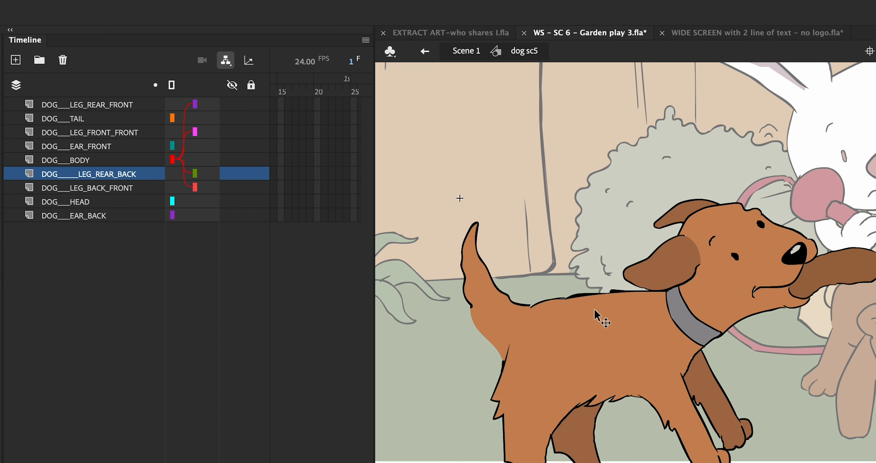
Check that the legs follow the body, then parent DOG___TAIL to DOG___BODY.
mouse_move(616, 340)
left_mouse_down()
mouse_move(585, 279)
mouse_move(573, 283)
mouse_move(630, 398)
mouse_move(580, 384)
mouse_move(579, 323)
mouse_move(567, 348)
mouse_move(616, 380)
mouse_move(607, 353)
mouse_move(677, 403)
mouse_move(665, 456)
mouse_move(591, 361)
mouse_move(625, 338)
mouse_move(613, 348)
left_mouse_up()
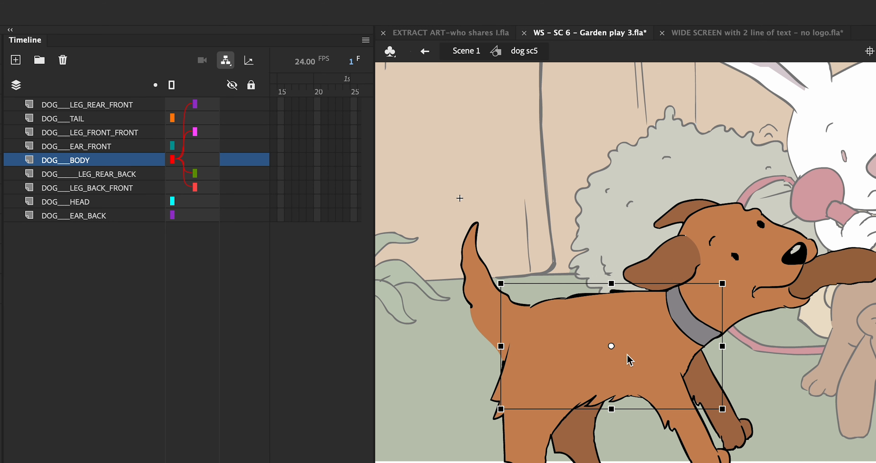
left_click(597, 271)
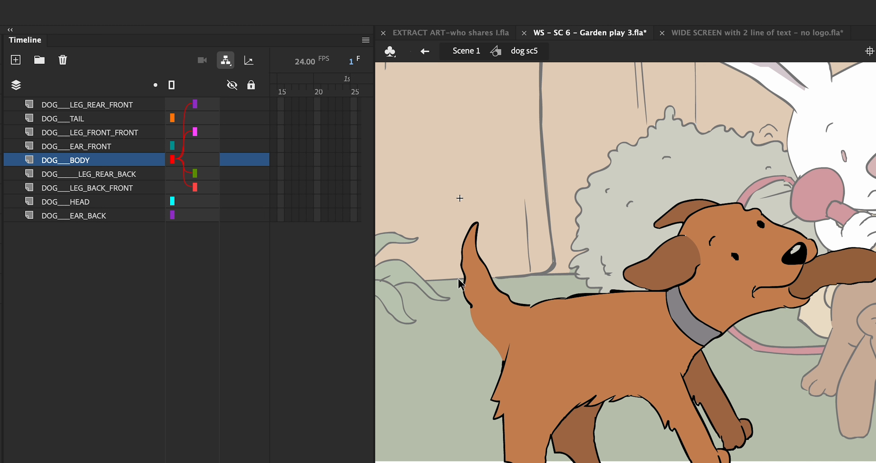
left_click(489, 285)
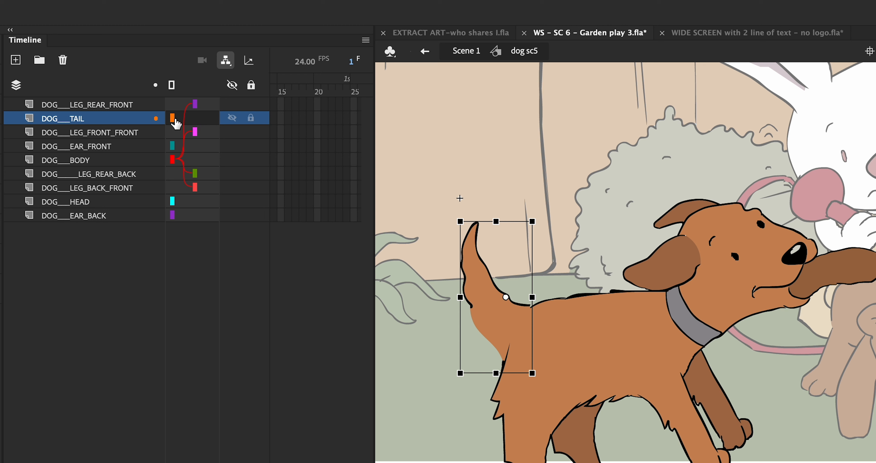
left_click_drag(186, 124, 174, 162)
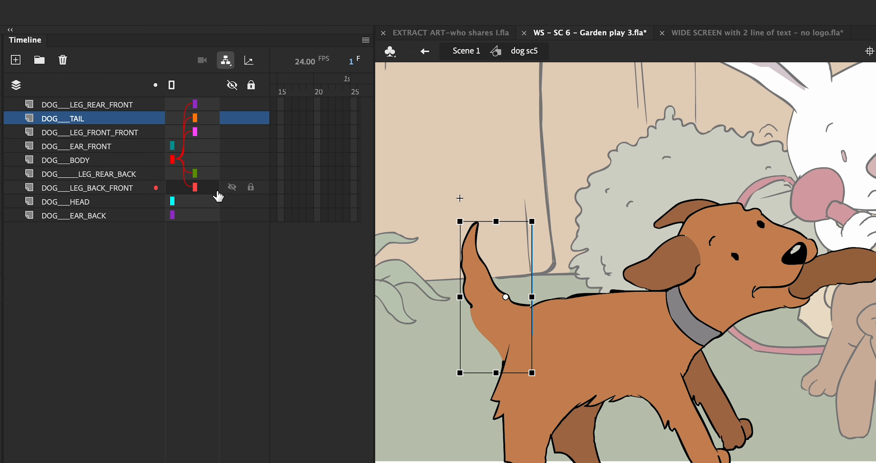
Test-move the body to confirm the legs and tail follow, then undo the move.
left_click_drag(644, 344, 657, 402)
key("super+z")
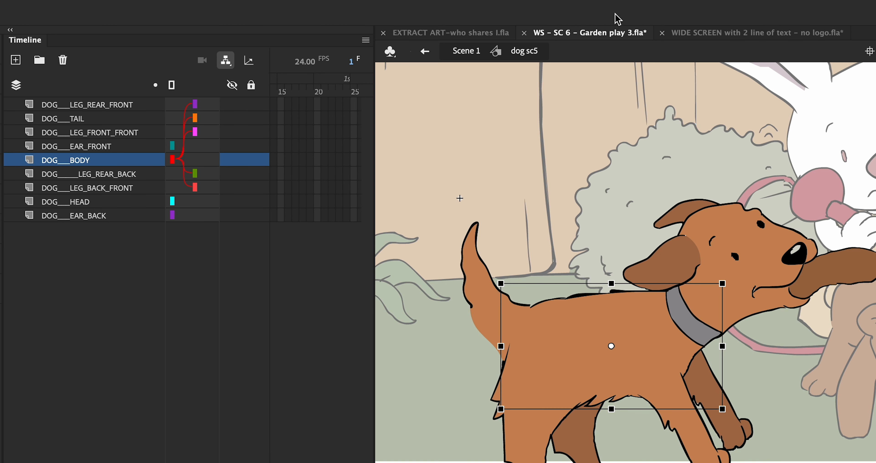
left_click(669, 177)
left_click(729, 284)
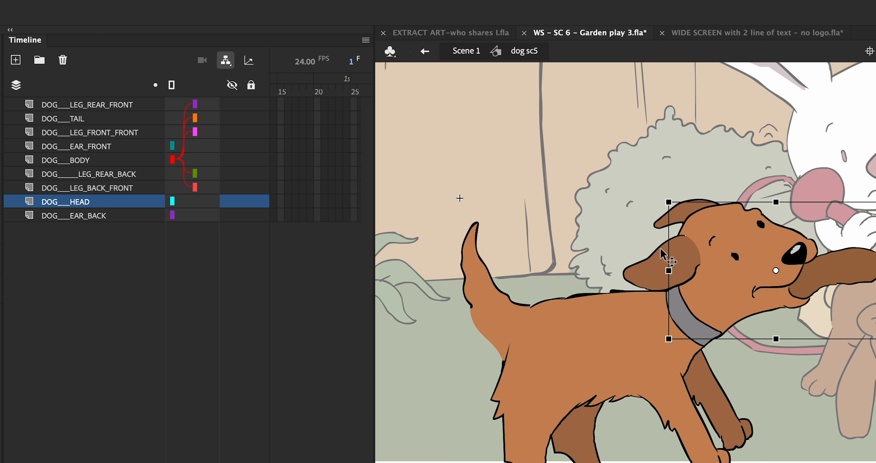
Parent the front and back ear layers to DOG___HEAD.
left_click(666, 256)
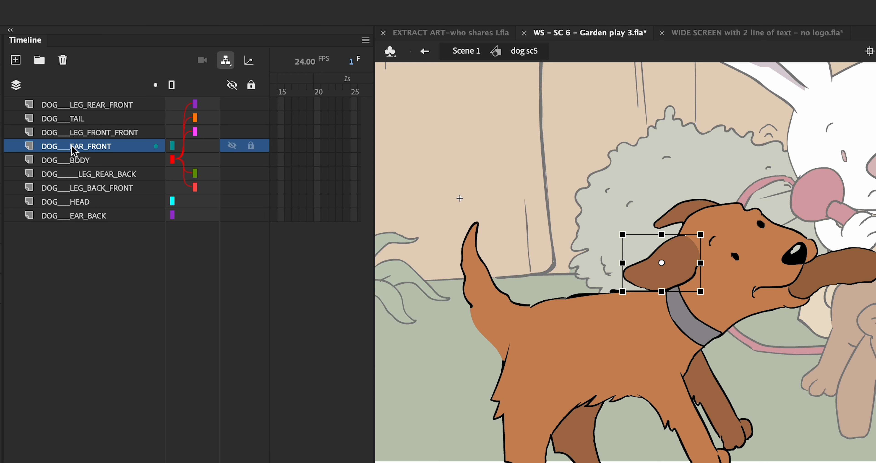
mouse_move(200, 146)
left_mouse_down()
mouse_move(212, 155)
mouse_move(175, 192)
mouse_move(186, 204)
left_mouse_up()
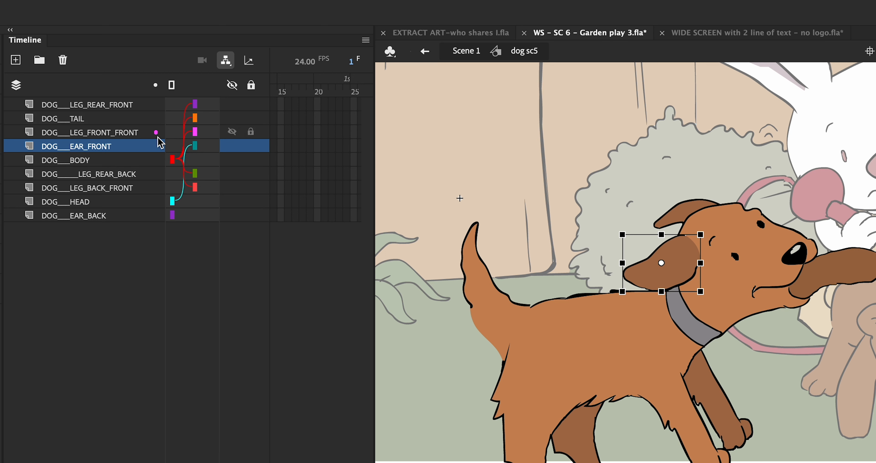
left_click(112, 217)
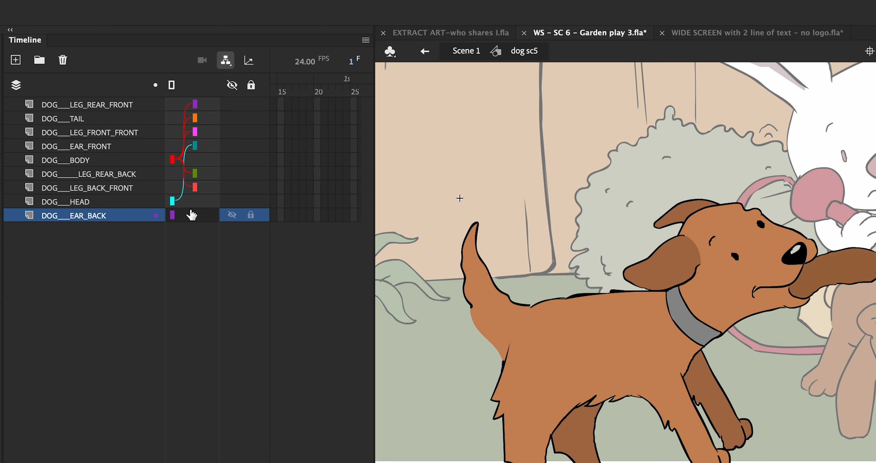
left_click_drag(198, 217, 172, 201)
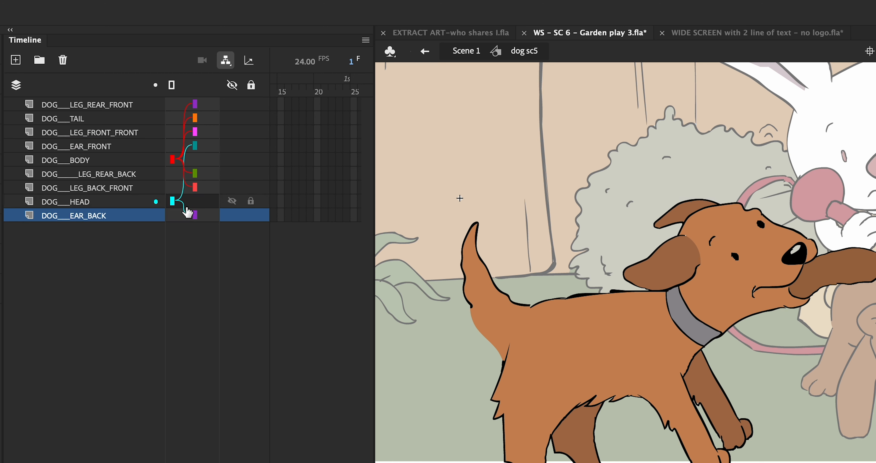
Test-move the head to confirm the ears follow, then parent DOG___HEAD to DOG___BODY.
left_click_drag(717, 250, 703, 188)
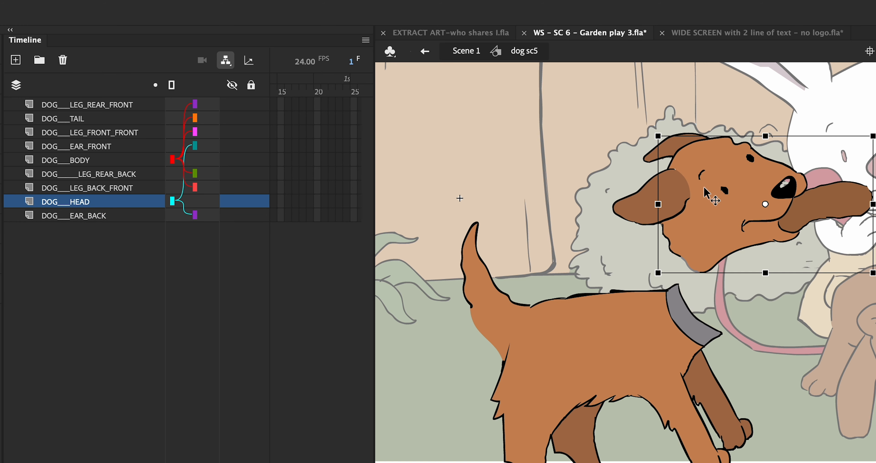
key("ctrl+z")
left_click(660, 263)
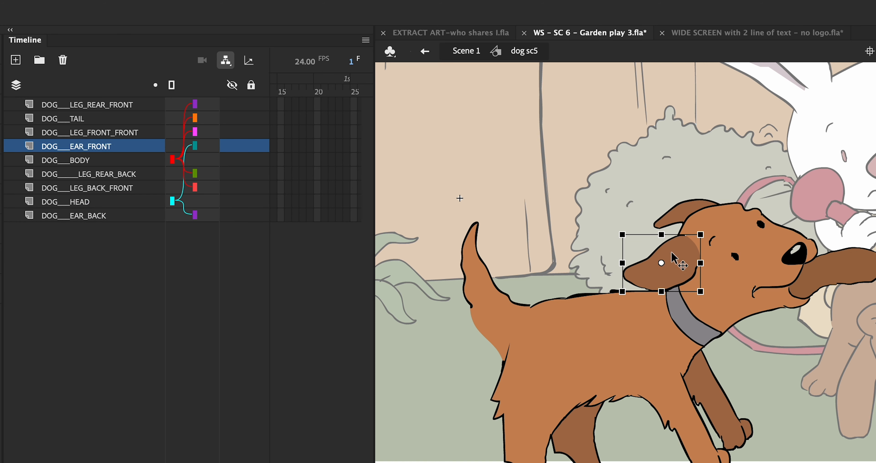
left_click(675, 208)
left_click_drag(730, 285, 761, 237)
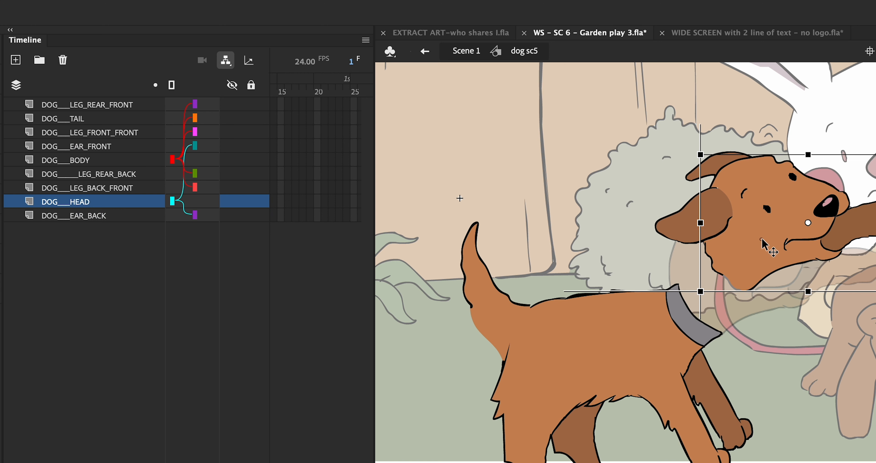
key("ctrl+z")
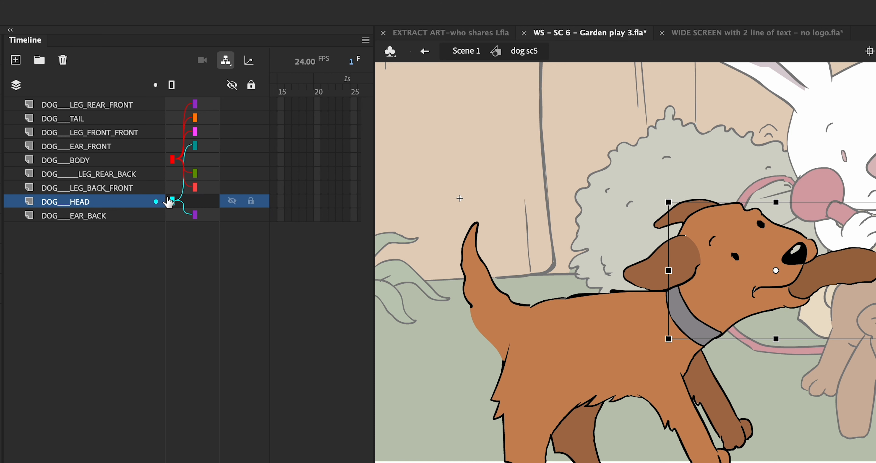
left_click_drag(173, 201, 173, 159)
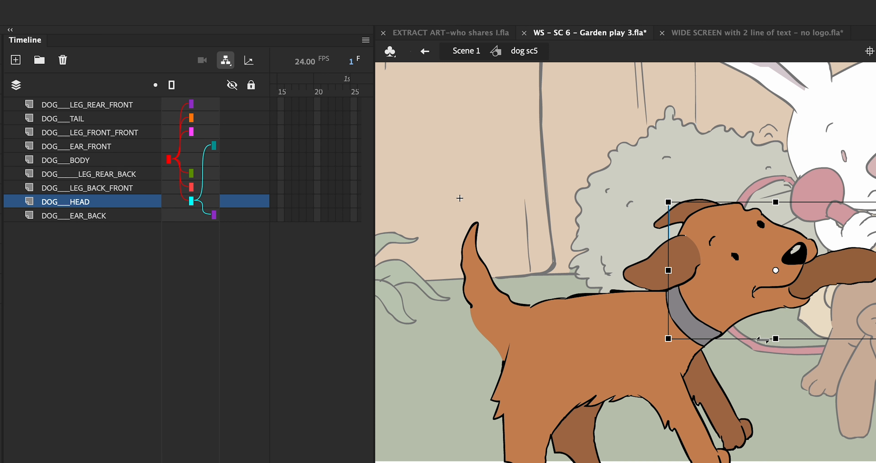
scroll(840, 210, "down", 3)
scroll(840, 209, "right", 3)
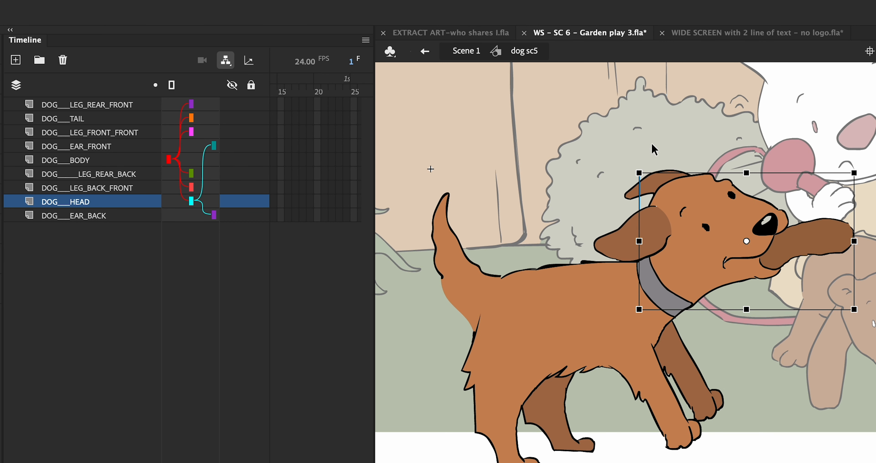
left_click_drag(646, 161, 654, 171)
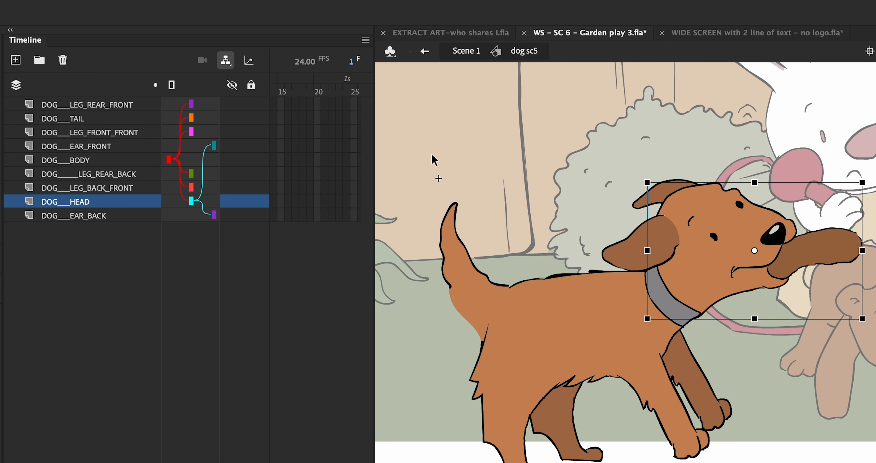
left_click(445, 140)
left_click_drag(605, 325, 506, 288)
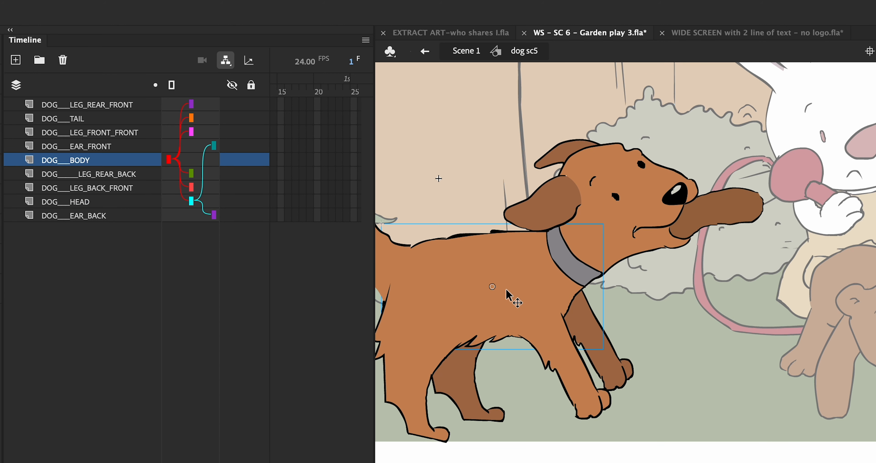
key("super+z")
left_click(530, 194)
scroll(553, 255, "down", 2)
scroll(553, 255, "left", 1)
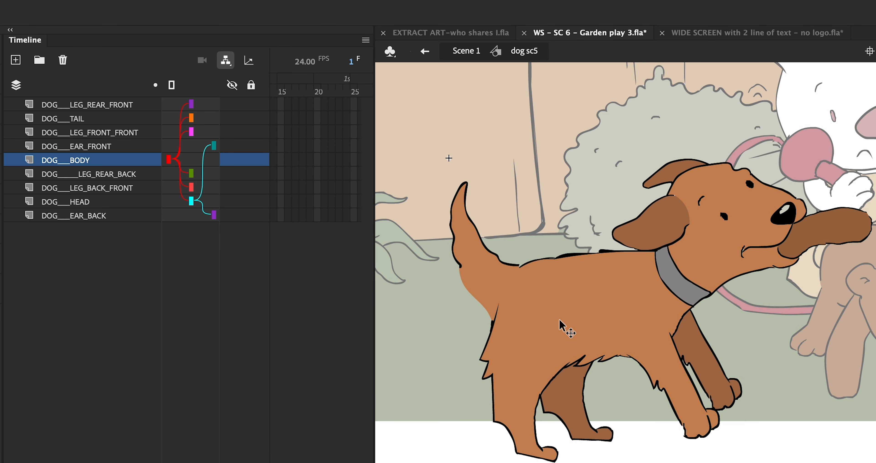
Move the front leg's transformation point to its top joint and test-rotate it.
left_click(570, 330)
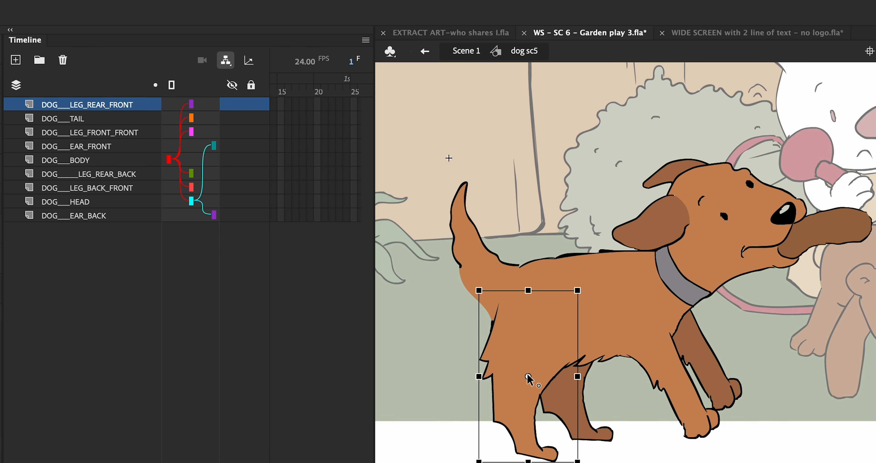
left_click(515, 186)
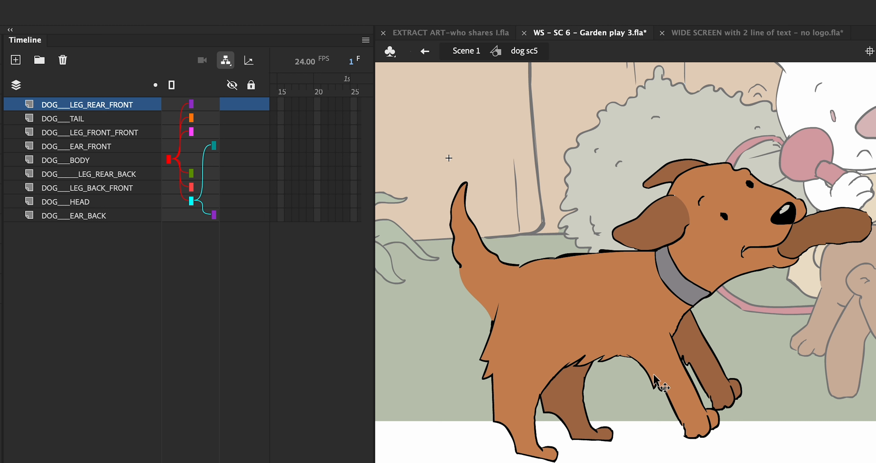
left_click(662, 360)
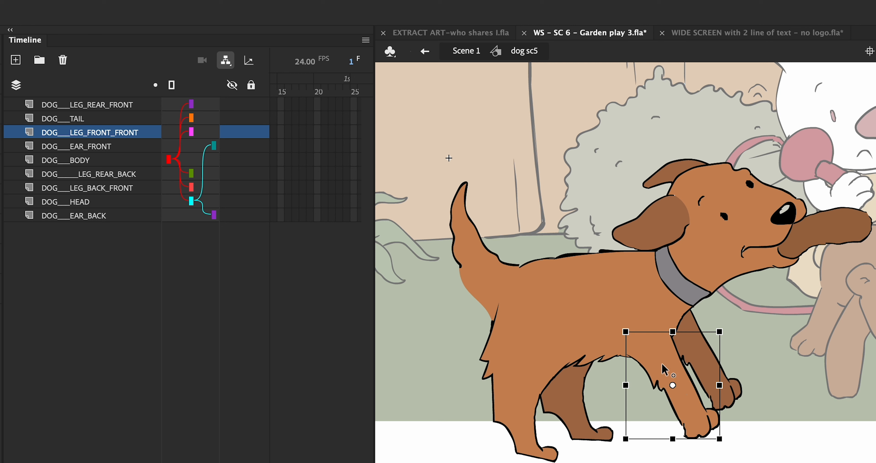
left_click_drag(663, 364, 648, 336)
mouse_move(726, 331)
left_mouse_down()
mouse_move(727, 289)
mouse_move(687, 319)
mouse_move(704, 357)
mouse_move(702, 336)
mouse_move(705, 353)
mouse_move(716, 334)
left_mouse_up()
Raise the pivots of the back front, rear back and rear front legs to their top joints.
left_click(696, 327)
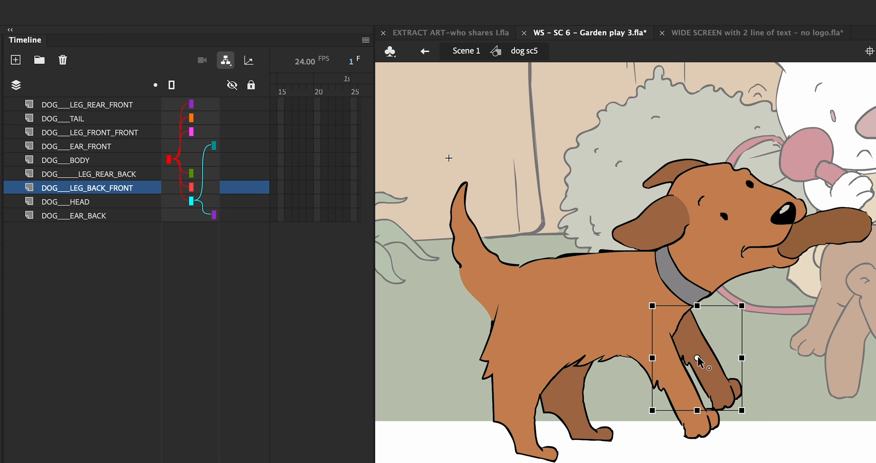
left_click_drag(697, 358, 677, 319)
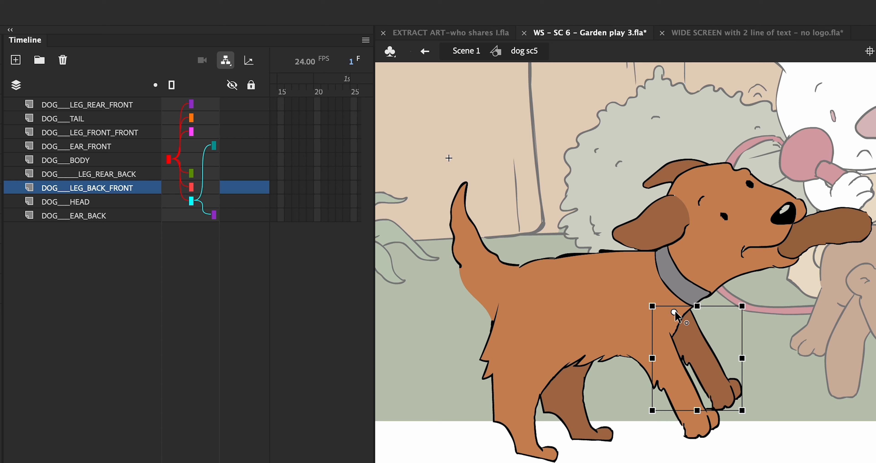
left_click(558, 391)
left_click(569, 402)
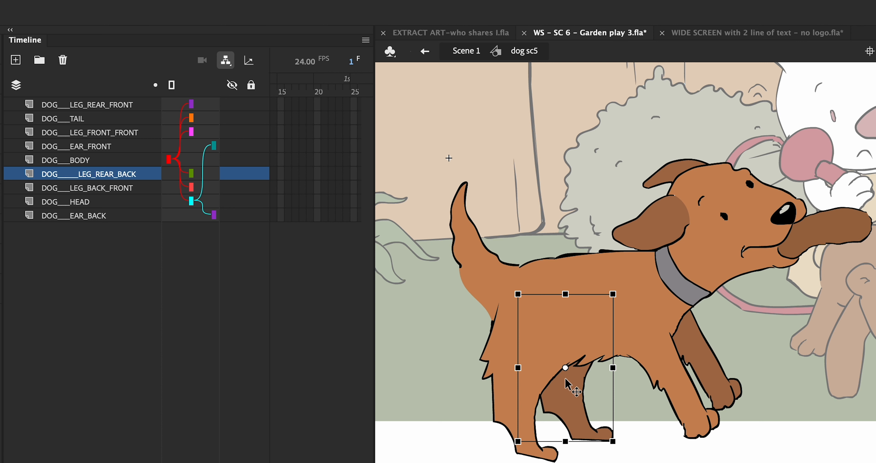
left_click_drag(565, 368, 555, 315)
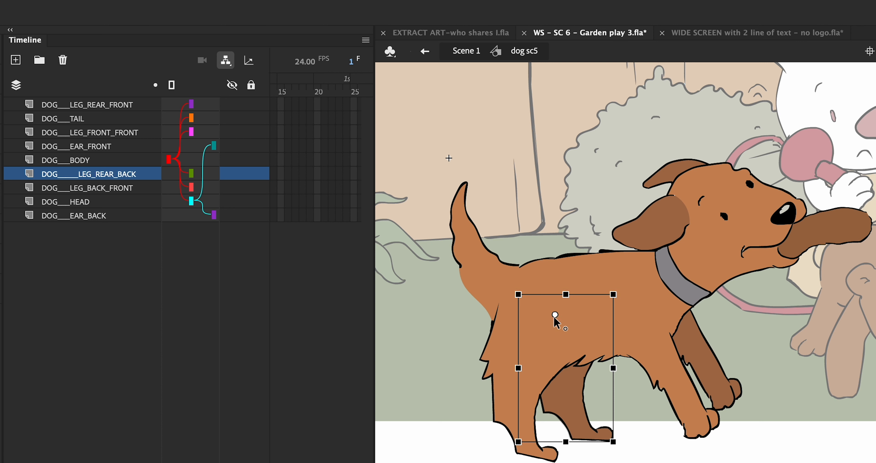
left_click(506, 364)
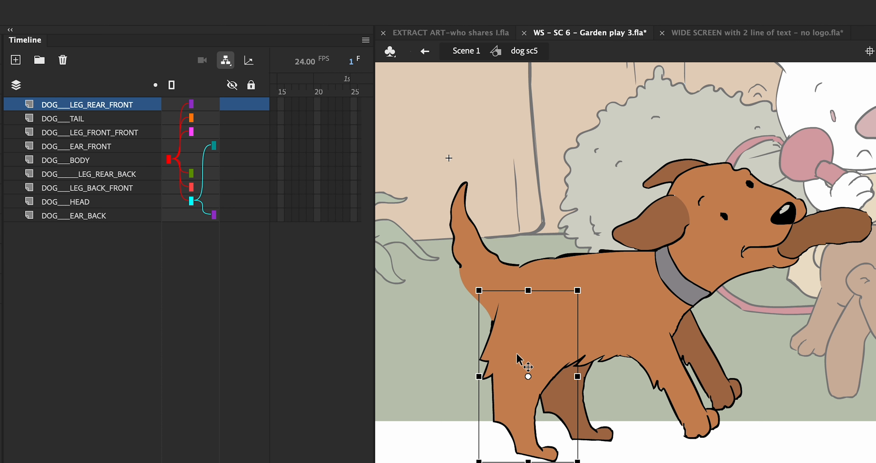
left_click_drag(529, 378, 524, 338)
Settle the rear front leg's transformation point at the hip joint.
left_click_drag(523, 332, 535, 332)
left_click_drag(522, 334, 533, 315)
left_click(496, 260)
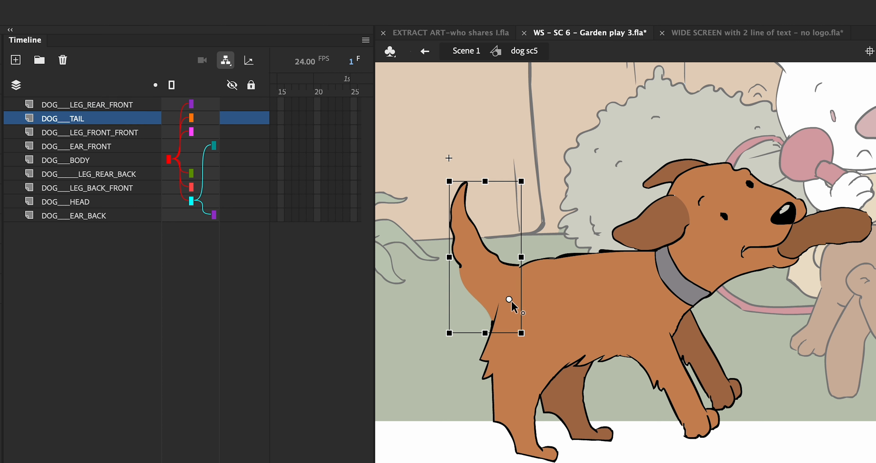
Place the head's pivot on the collar and raise the head about 24 px.
left_click(700, 260)
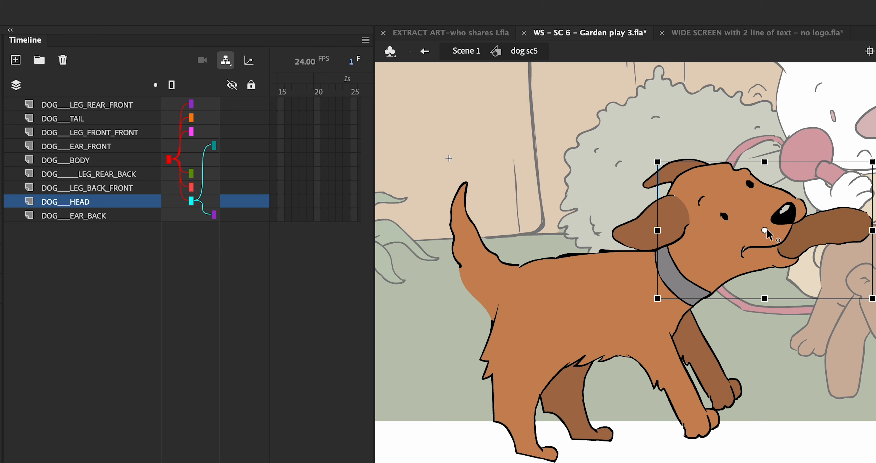
left_click_drag(765, 229, 669, 275)
left_click_drag(874, 160, 875, 206)
key("super+z")
left_click_drag(694, 284, 684, 261)
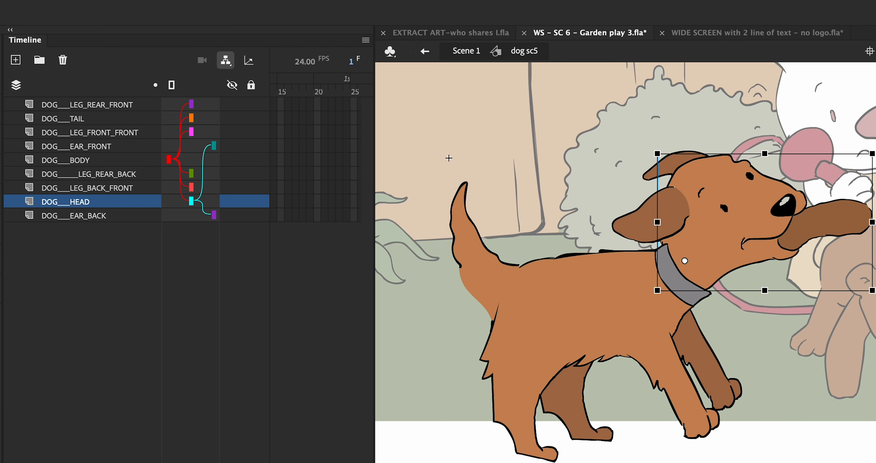
Tilt the head clockwise, move both ear pivots to their bases, and rotate the front ear upward.
left_click_drag(872, 291, 793, 333)
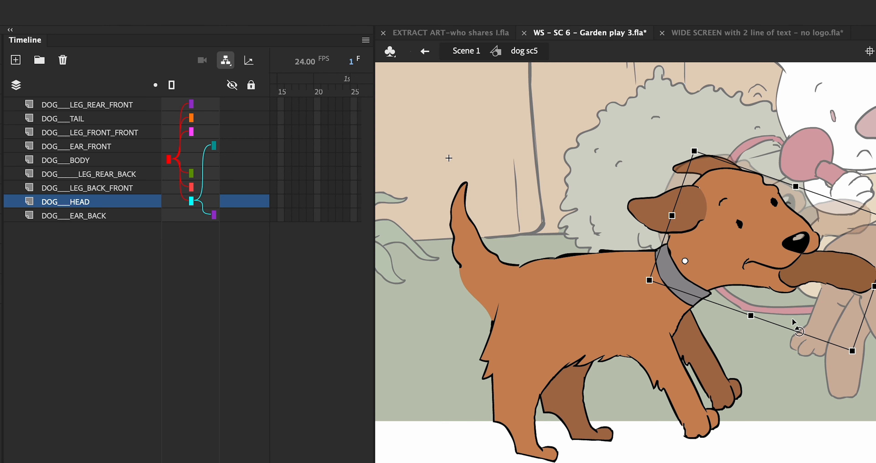
left_click(669, 201)
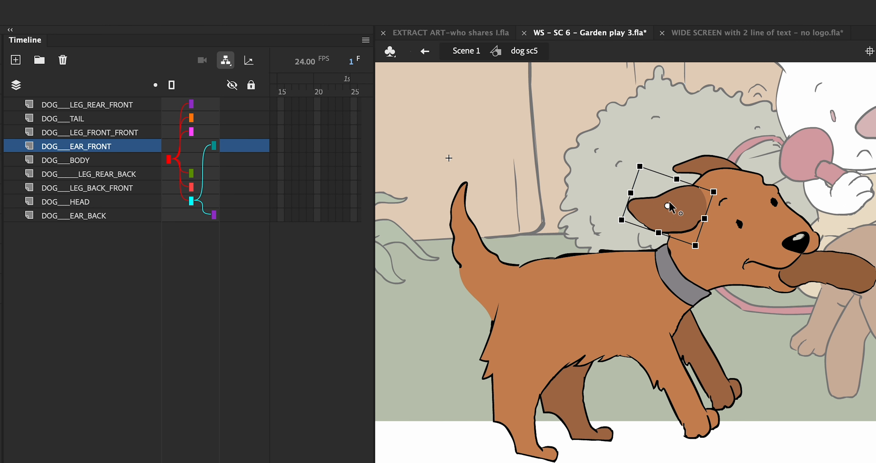
left_click_drag(667, 206, 713, 203)
left_click(709, 163)
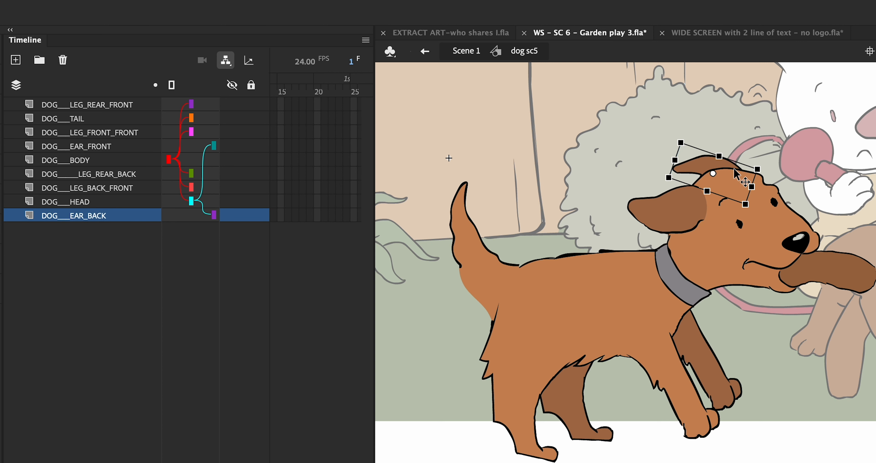
left_click_drag(713, 174, 736, 181)
left_click(681, 218)
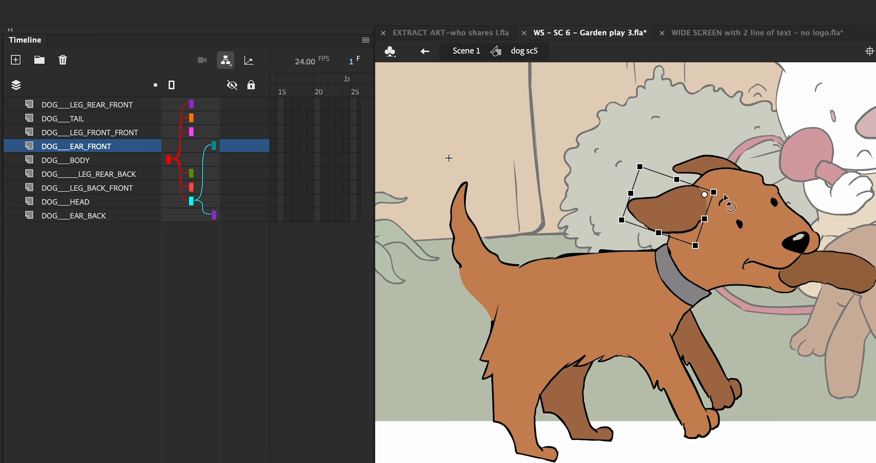
left_click_drag(727, 209, 735, 194)
Test-move the body and the front leg, undoing each move.
left_click(698, 170)
left_click(608, 170)
left_click_drag(621, 272, 622, 283)
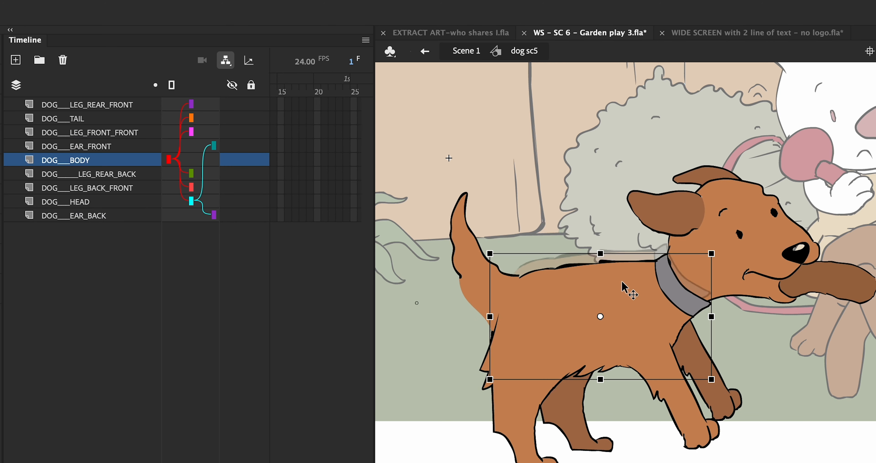
key("ctrl+z")
left_click(577, 168)
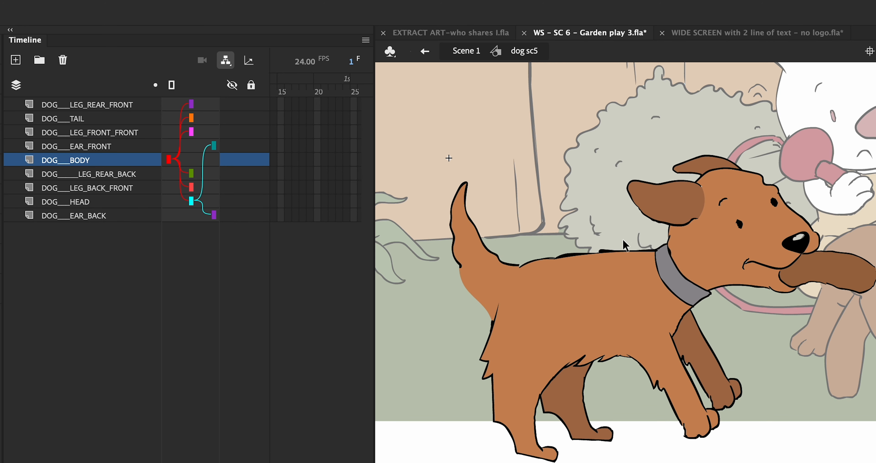
left_click(691, 418)
left_click_drag(699, 423, 737, 384)
key("ctrl+z")
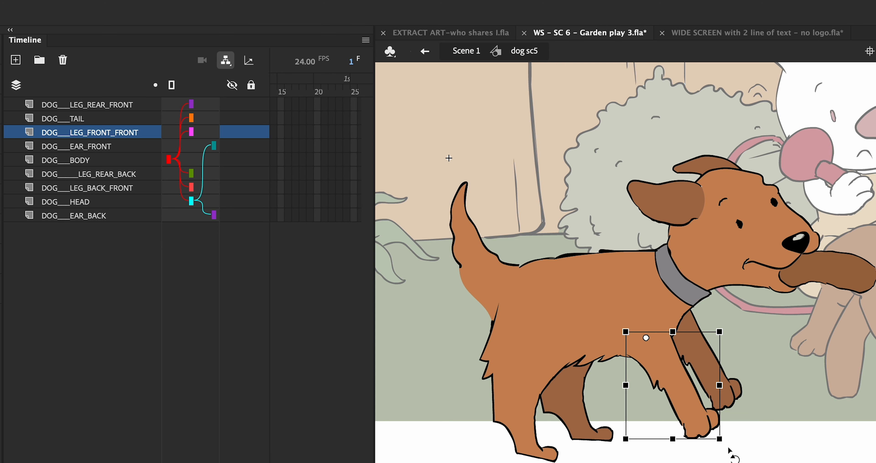
Rotate both front legs forward and shift the body so its linked parts follow.
left_click_drag(739, 438, 779, 341)
left_click(733, 396)
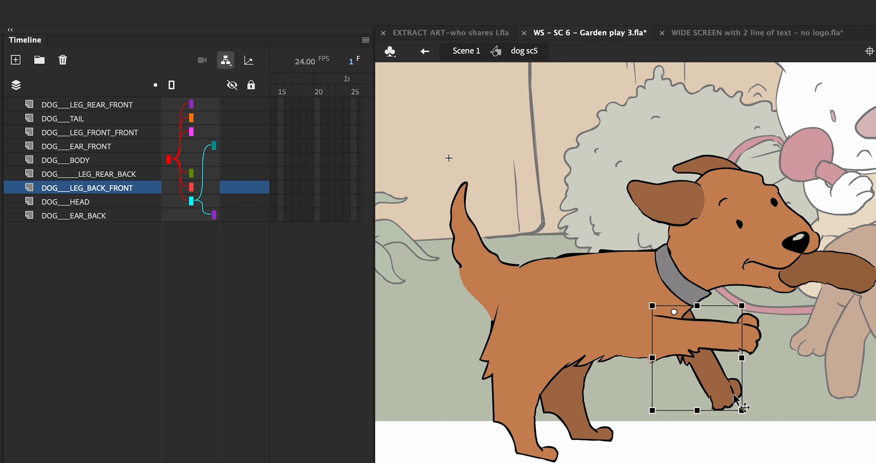
left_click_drag(747, 416, 801, 316)
left_click(605, 287)
left_click_drag(604, 287, 586, 264)
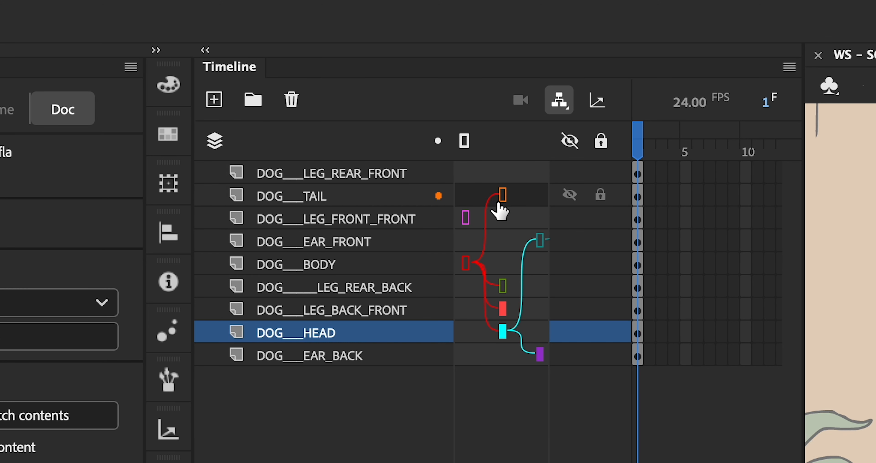
Reparent the tail to DOG_EAR_FRONT and detach DOG___LEG_REAR_FRONT so it has no parent.
left_click_drag(503, 195, 539, 242)
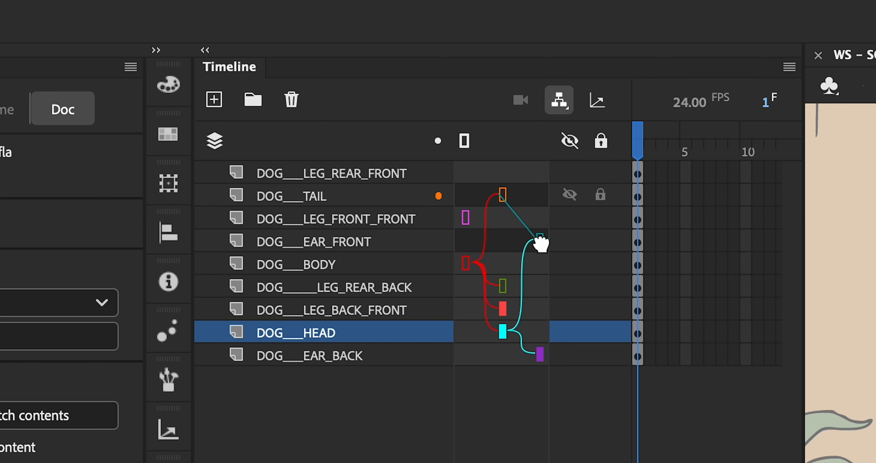
left_click(509, 204)
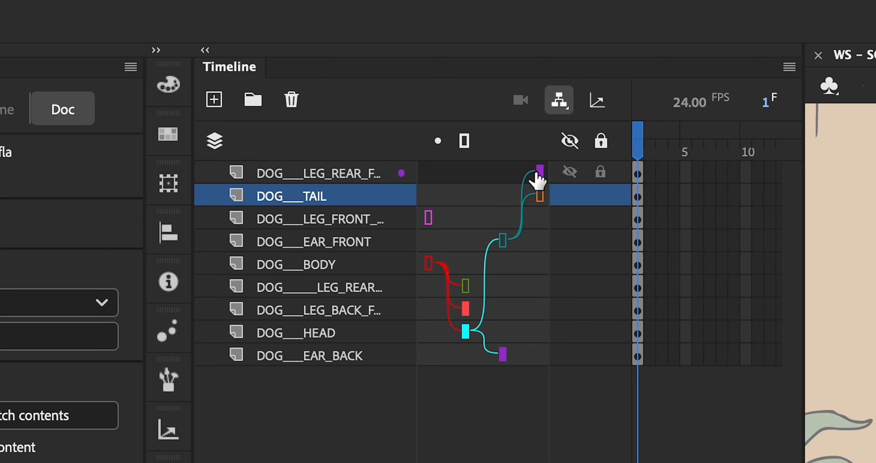
left_click_drag(537, 172, 519, 184)
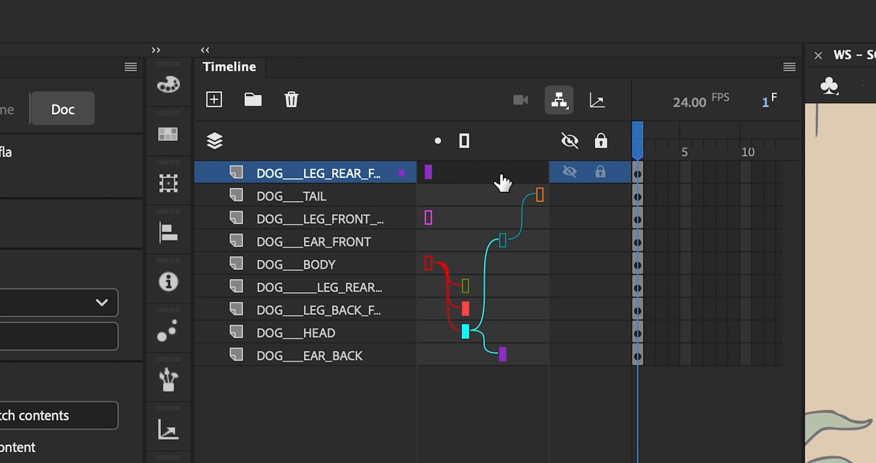
key("ctrl+z")
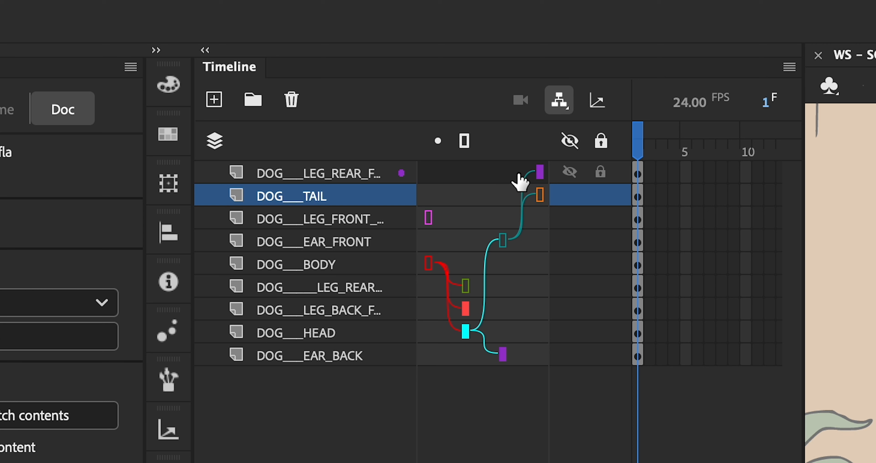
left_click_drag(538, 174, 433, 181)
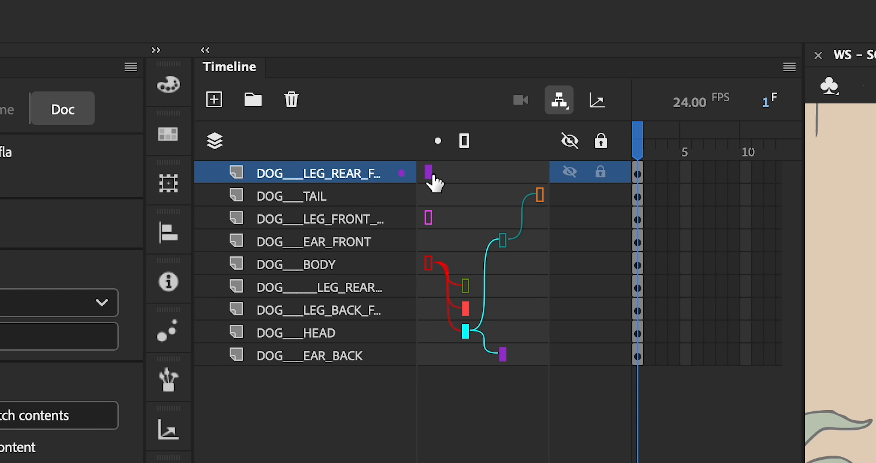